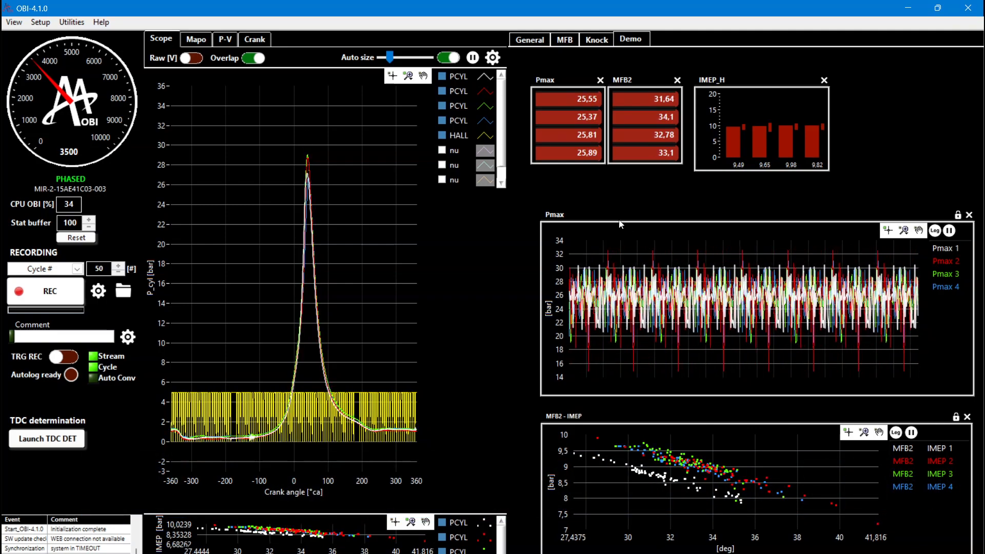
Open the setup for publishing combustion data on CAN
{"action": "left_click", "coordinate": [71, 23]}
{"action": "mouse_move", "coordinate": [91, 101]}
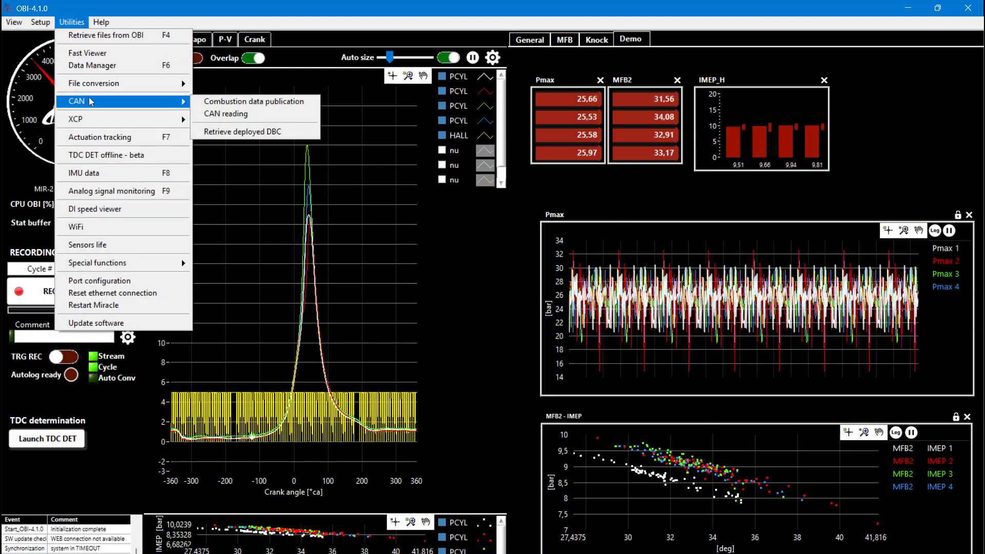
{"action": "left_click", "coordinate": [259, 105]}
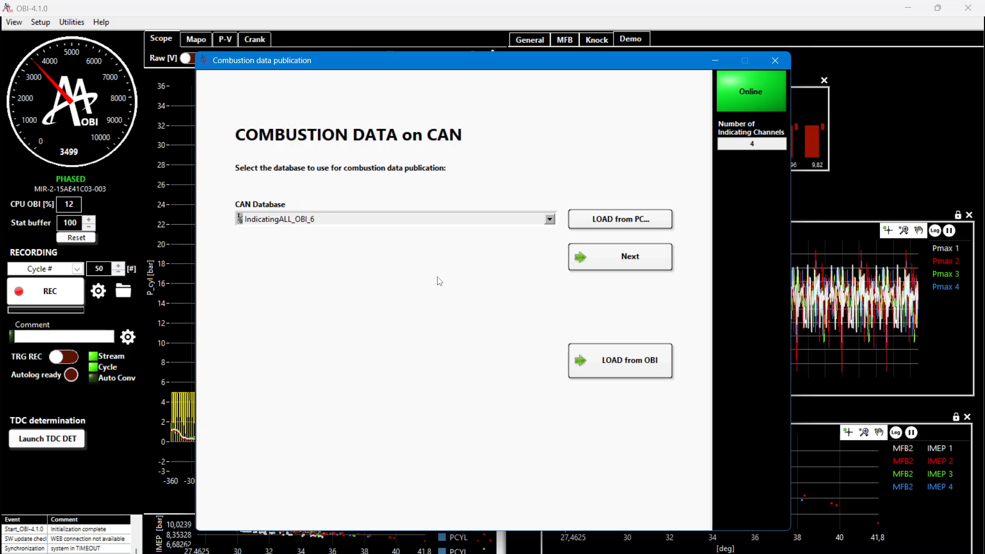
Load IndicatingALL_OBI_4Cyl.dbc from the PC's CAN folder as the CAN database and proceed to the signal associations
{"action": "left_click", "coordinate": [632, 220]}
{"action": "double_click", "coordinate": [603, 502]}
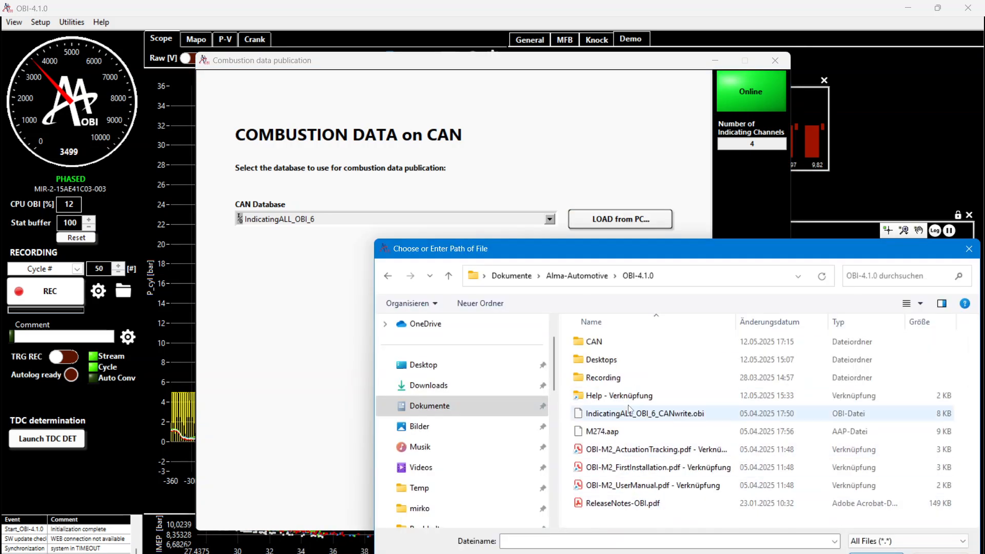
{"action": "double_click", "coordinate": [597, 342]}
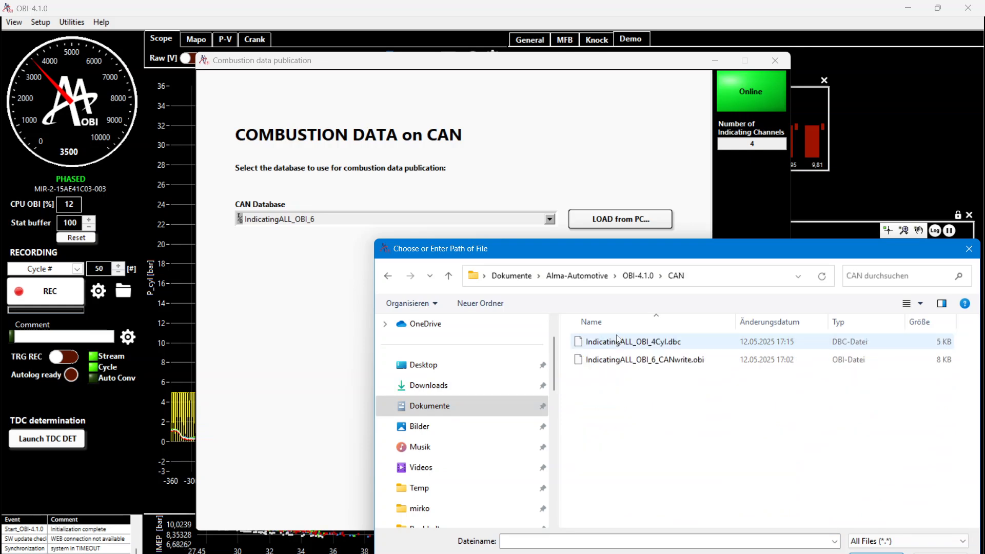
{"action": "left_click", "coordinate": [656, 344]}
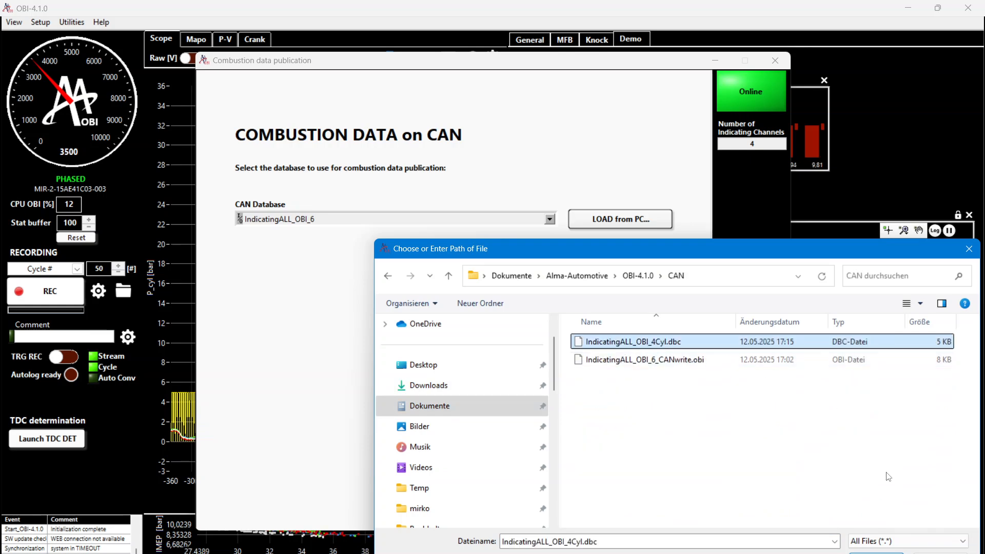
{"action": "left_click", "coordinate": [876, 553]}
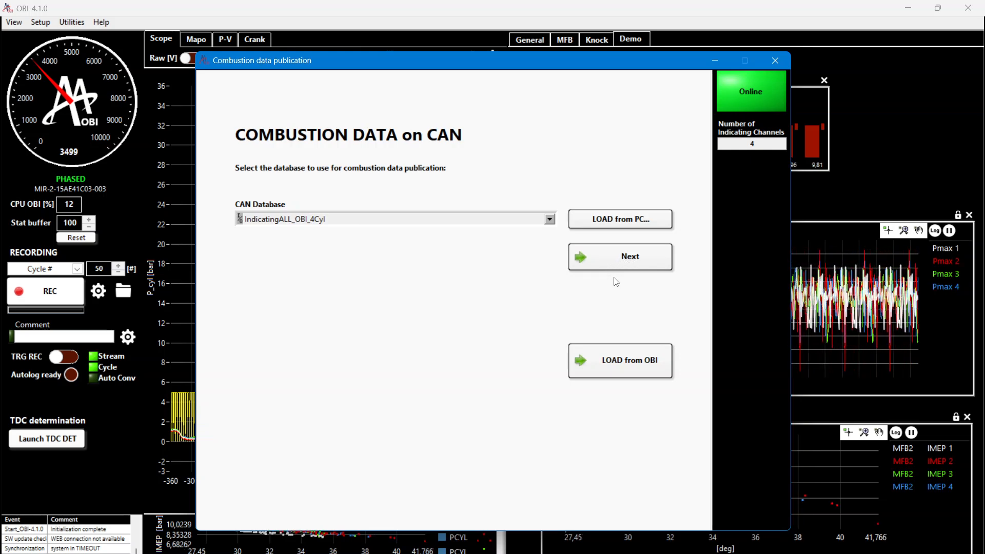
{"action": "left_click", "coordinate": [634, 262]}
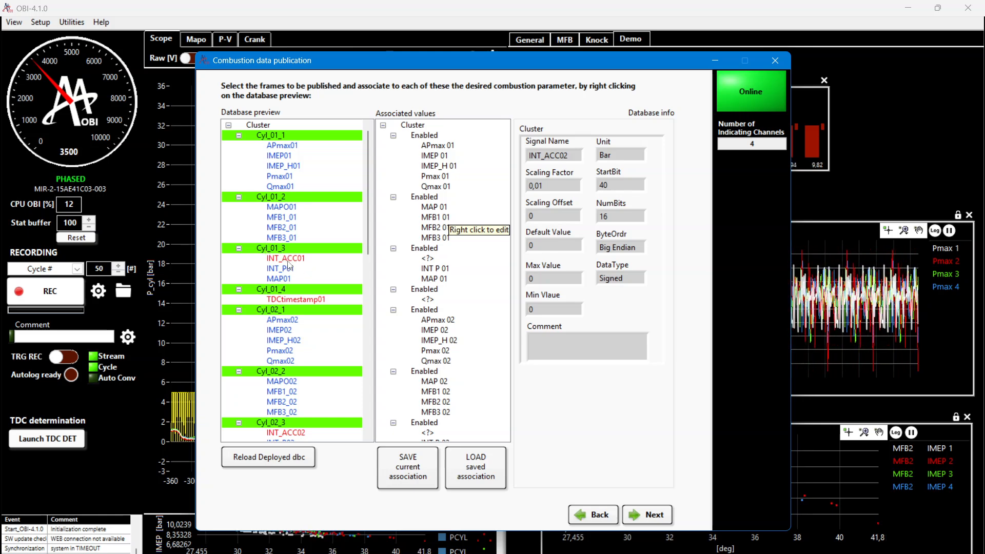
Associate the INT_ACC01 signal in frame Cyl_01_3 with the INDI parameter INT Acc for cylinder 1
{"action": "left_click", "coordinate": [285, 259]}
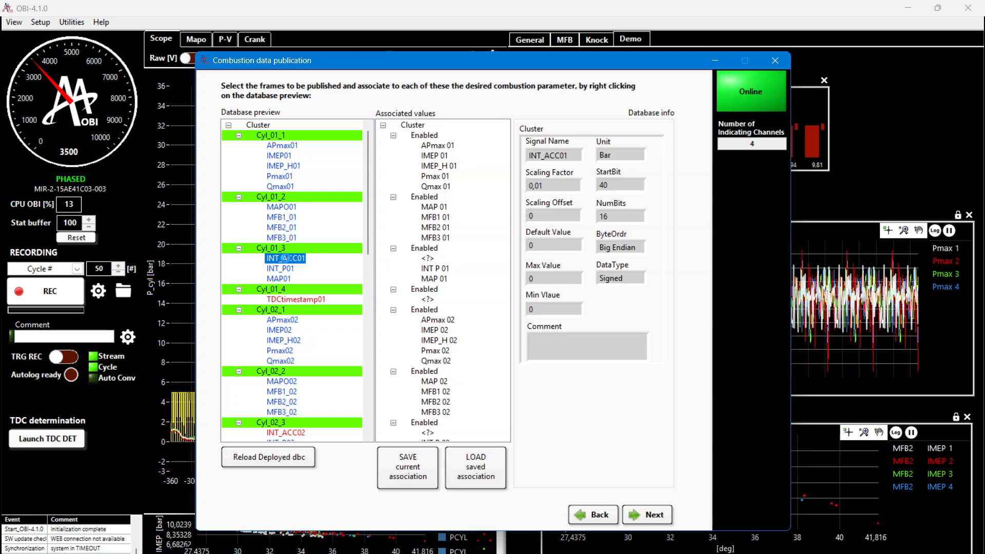
{"action": "right_click", "coordinate": [285, 258]}
{"action": "mouse_move", "coordinate": [314, 263]}
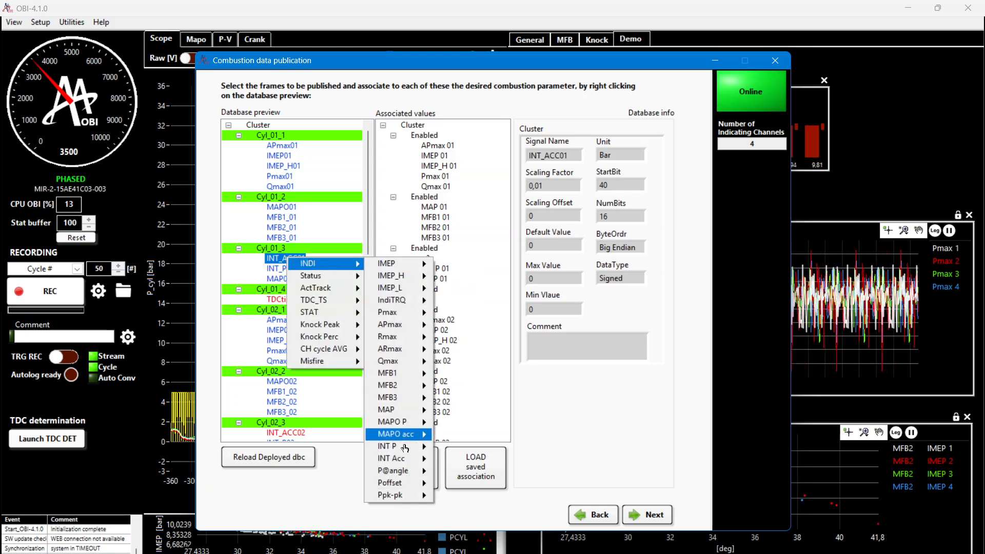
{"action": "mouse_move", "coordinate": [405, 463]}
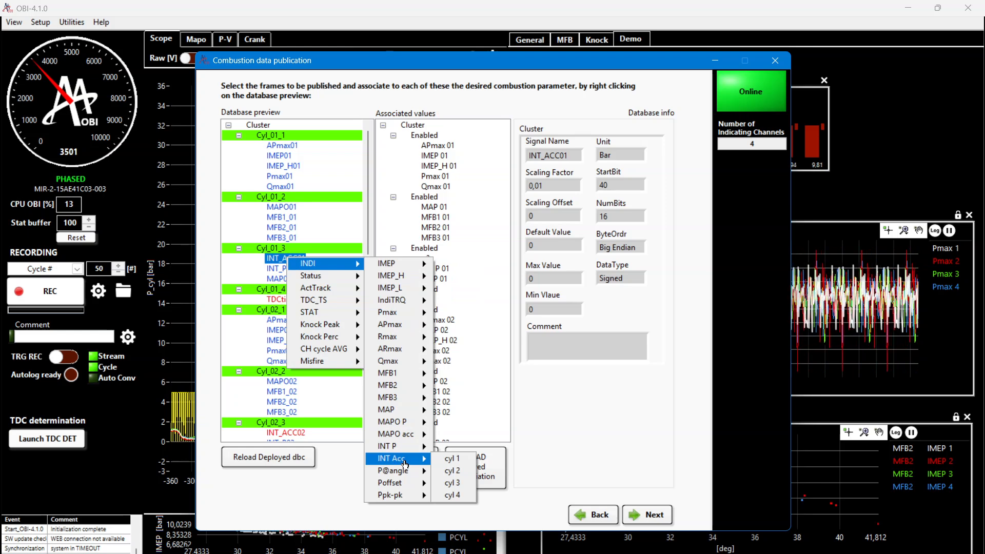
{"action": "left_click", "coordinate": [458, 464]}
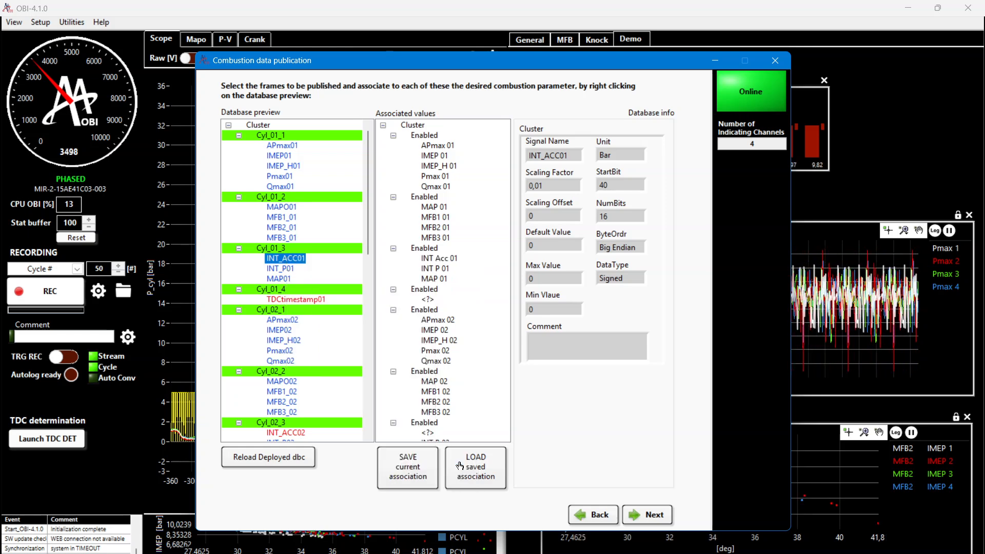
Associate the TDCtimestamp01 signal in frame Cyl_01_4 with the TDC_TS parameter for cylinder 1
{"action": "left_click", "coordinate": [303, 300]}
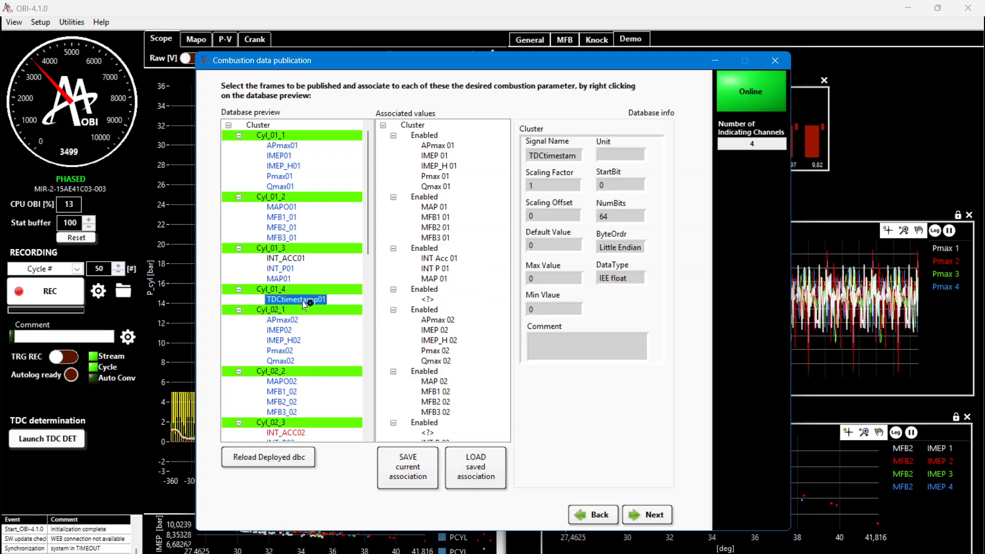
{"action": "right_click", "coordinate": [297, 299]}
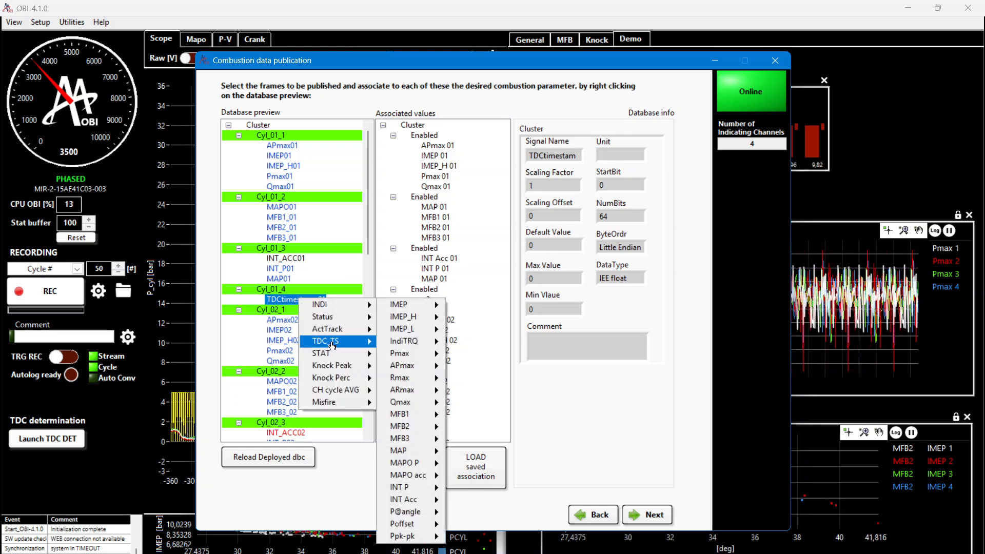
{"action": "mouse_move", "coordinate": [332, 346]}
{"action": "left_click", "coordinate": [398, 342]}
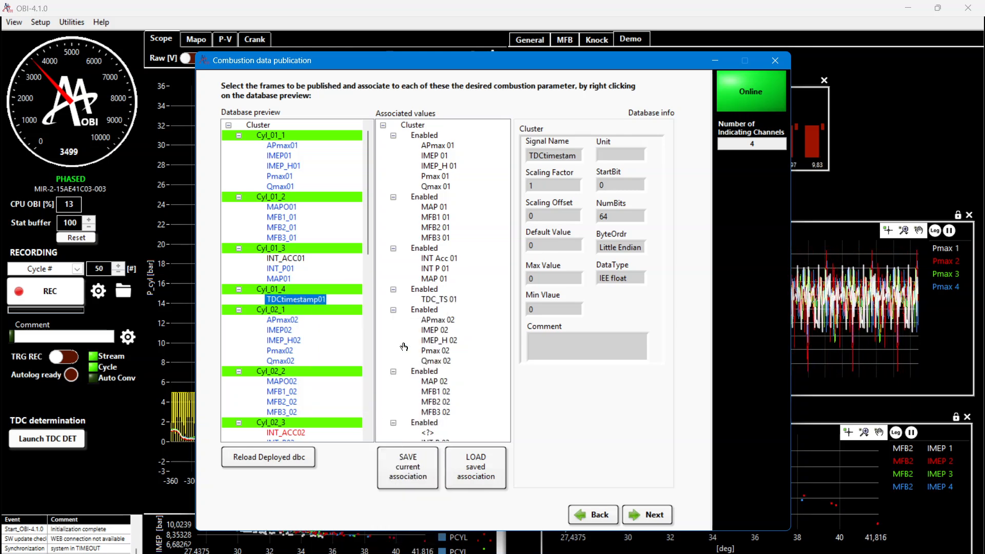
Associate the INT_ACC02 signal in frame Cyl_02_3 with the INDI parameter INT Acc for cylinder 2
{"action": "left_click", "coordinate": [286, 433]}
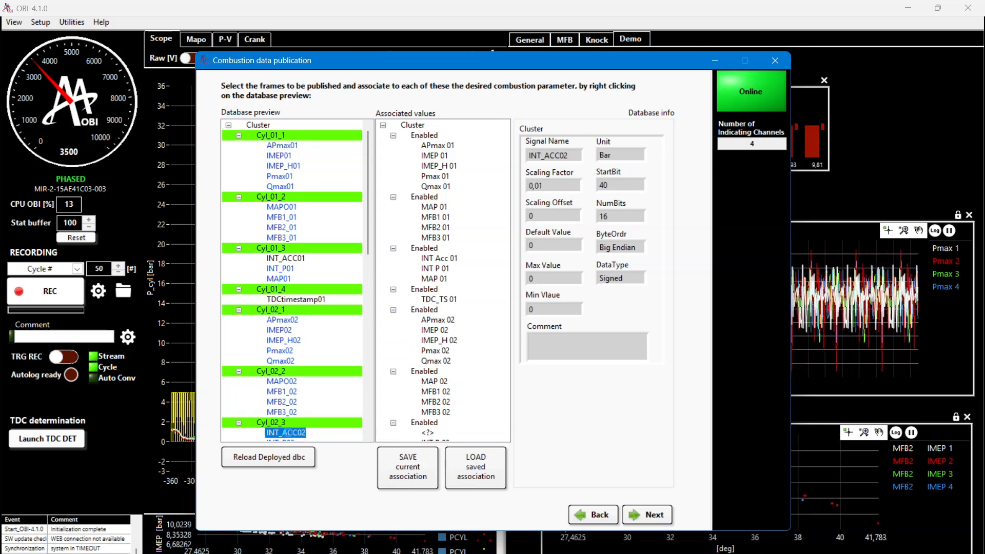
{"action": "right_click", "coordinate": [290, 434]}
{"action": "mouse_move", "coordinate": [316, 440]}
{"action": "mouse_move", "coordinate": [404, 537]}
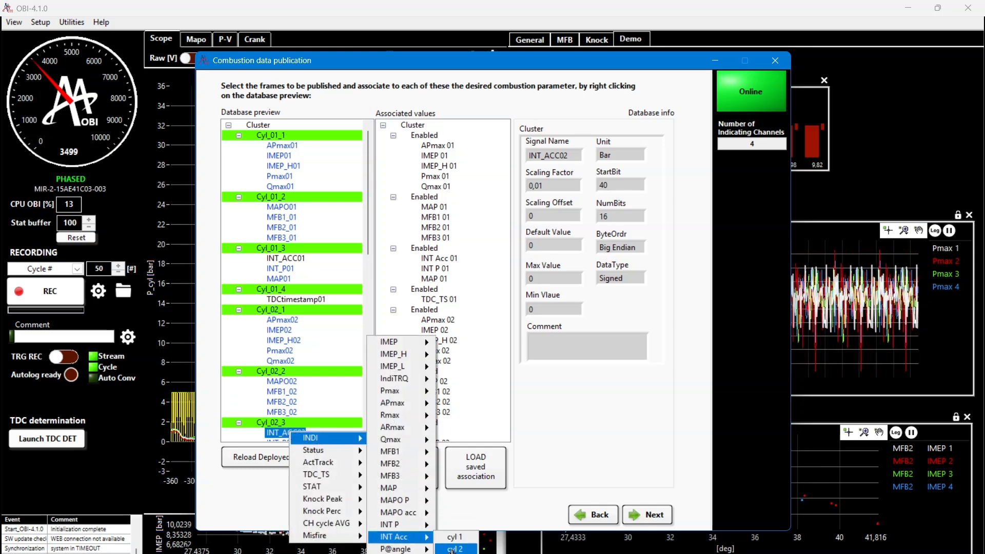
{"action": "left_click", "coordinate": [457, 549]}
Associate the TDCtimestamp02 signal in frame Cyl_02_4 with the TDC_TS parameter for cylinder 2
{"action": "left_click", "coordinate": [367, 437]}
{"action": "scroll", "coordinate": [298, 308], "scroll_direction": "down", "scroll_amount": 6}
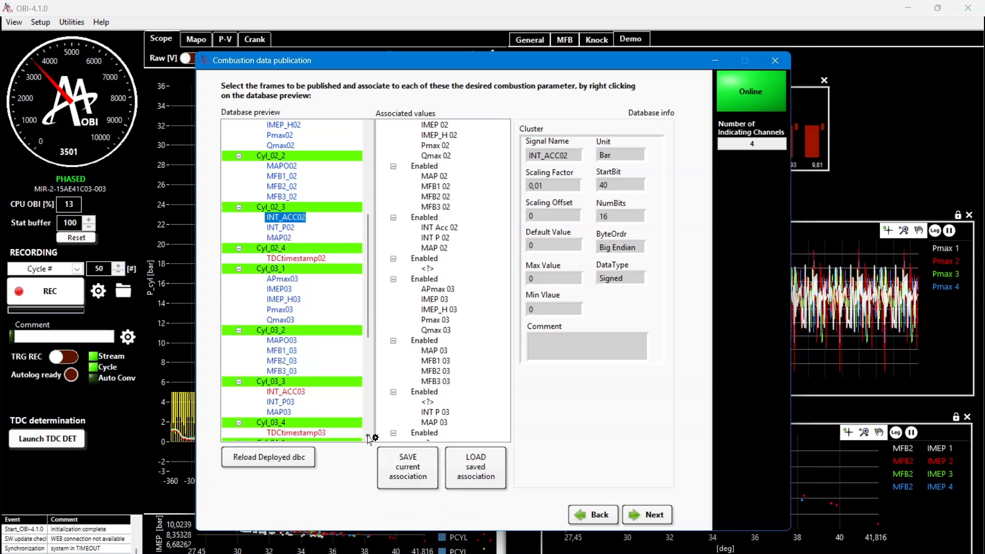
{"action": "left_click", "coordinate": [300, 237]}
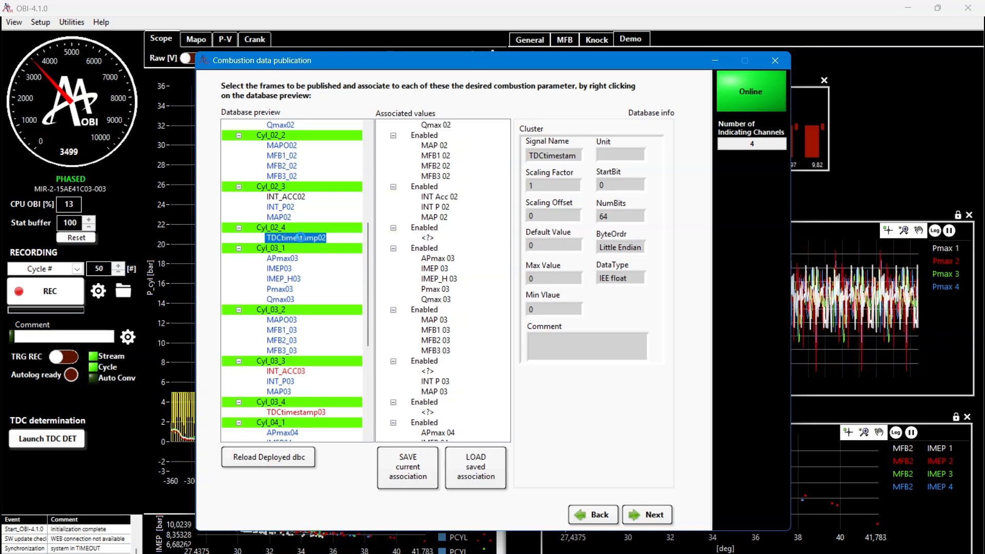
{"action": "right_click", "coordinate": [301, 237]}
{"action": "left_click", "coordinate": [321, 282]}
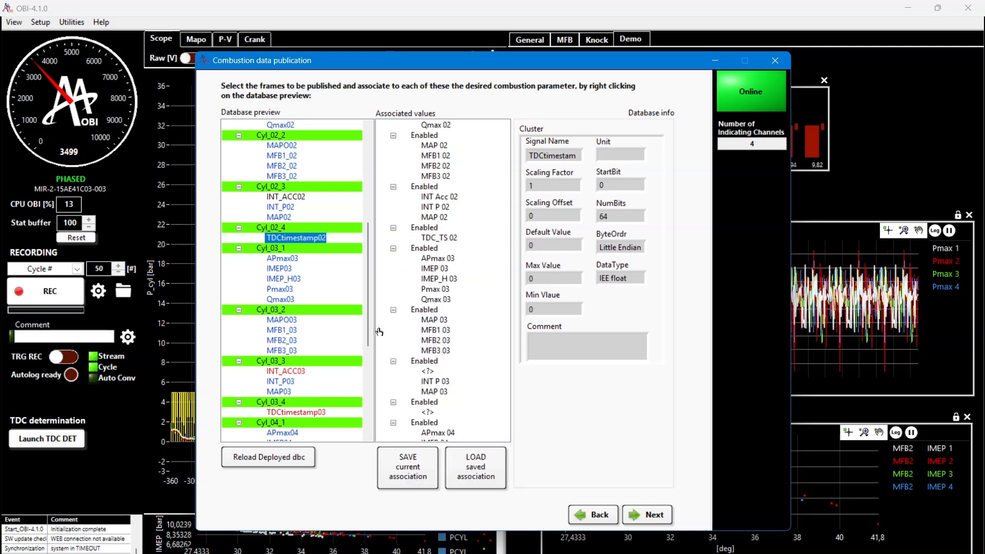
Associate the INT_ACC03 signal in frame Cyl_03_3 with the INDI parameter INT Acc for cylinder 3
{"action": "left_click", "coordinate": [288, 371]}
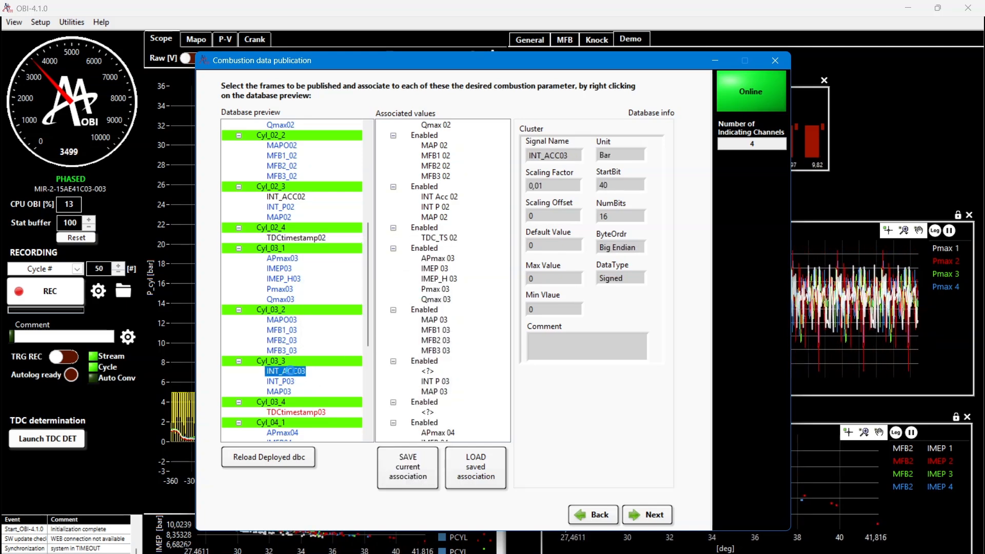
{"action": "right_click", "coordinate": [290, 370]}
{"action": "mouse_move", "coordinate": [313, 376]}
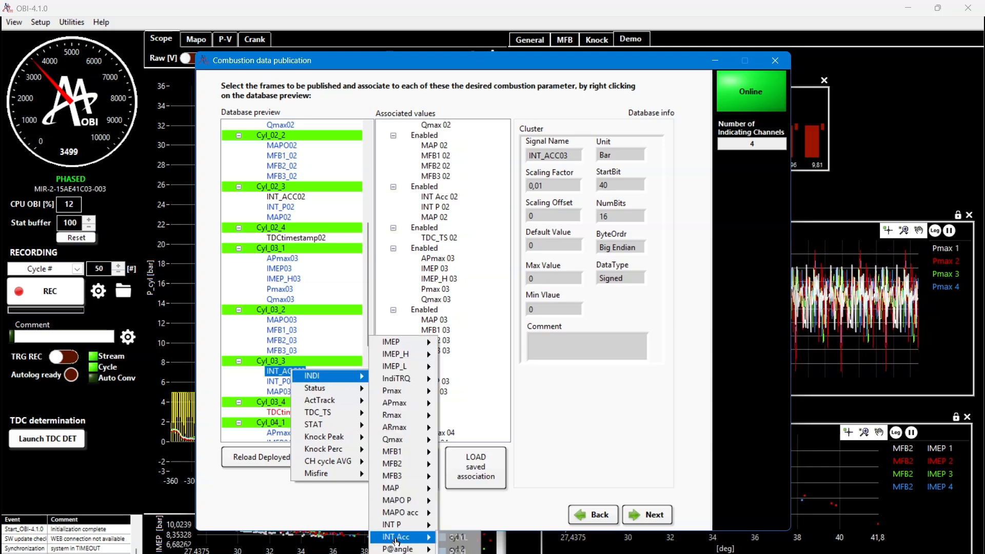
{"action": "mouse_move", "coordinate": [395, 537]}
{"action": "left_click", "coordinate": [452, 553]}
Associate the TDCtimestamp03 signal in frame Cyl_03_4 with the TDC_TS parameter for cylinder 3
{"action": "left_click", "coordinate": [298, 412]}
{"action": "right_click", "coordinate": [299, 412]}
{"action": "mouse_move", "coordinate": [334, 451]}
{"action": "left_click", "coordinate": [402, 477]}
Associate the INT_ACC04 signal in frame Cyl_04_3 with the INDI parameter INT Acc for cylinder 4
{"action": "scroll", "coordinate": [371, 440], "scroll_direction": "down", "scroll_amount": 4}
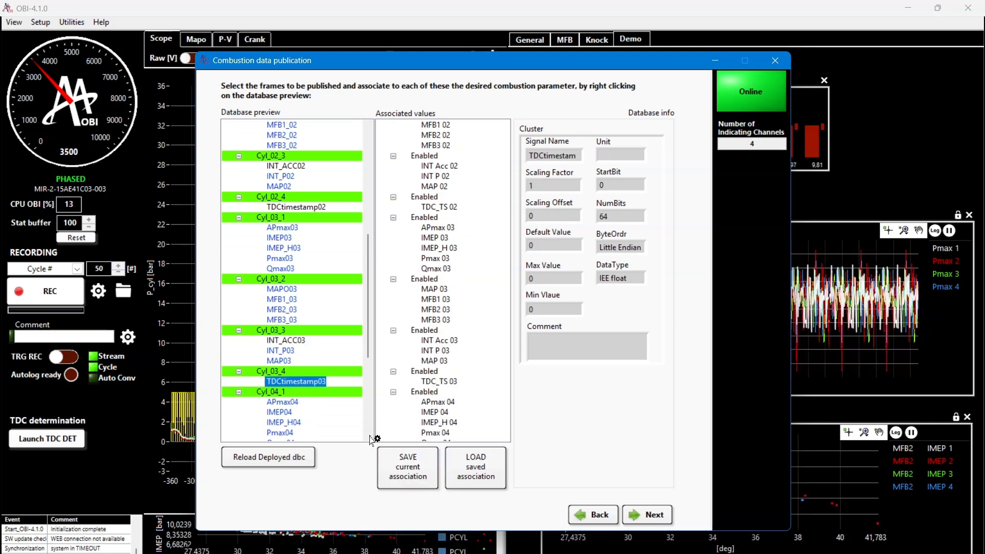
{"action": "scroll", "coordinate": [372, 440], "scroll_direction": "down", "scroll_amount": 2}
{"action": "left_click", "coordinate": [286, 360]}
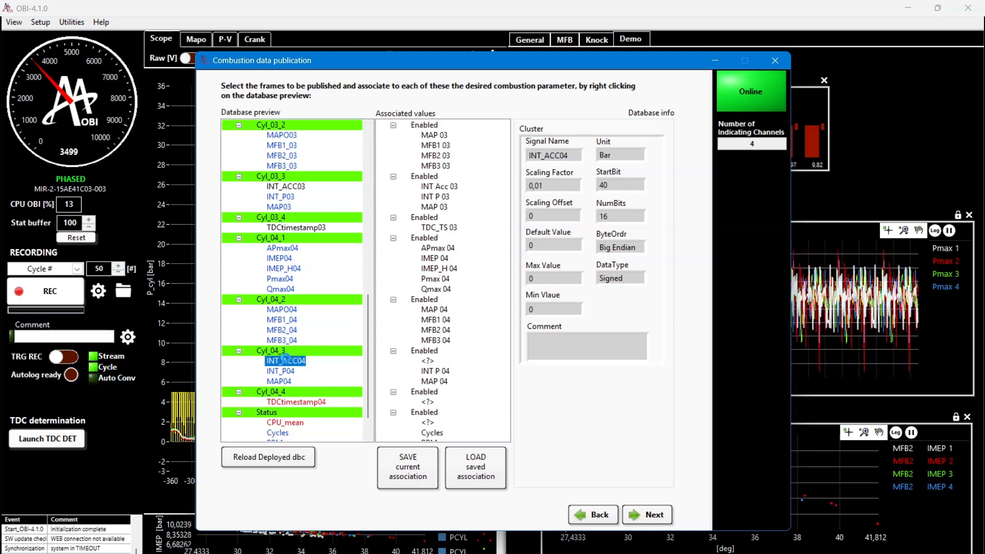
{"action": "right_click", "coordinate": [285, 360]}
{"action": "mouse_move", "coordinate": [328, 363]}
{"action": "mouse_move", "coordinate": [398, 536]}
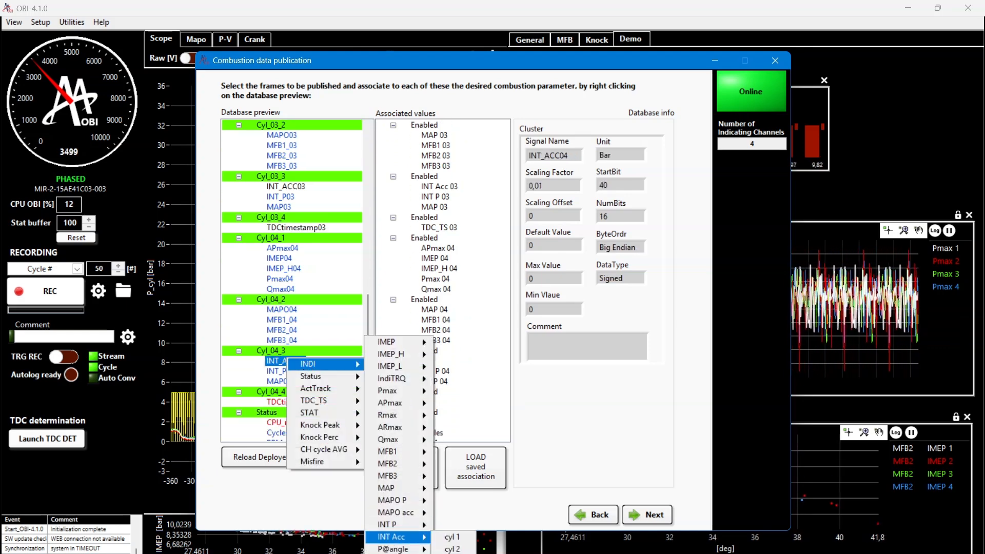
{"action": "left_click", "coordinate": [452, 552]}
Associate the TDCtimestamp04 signal in frame Cyl_04_4 with the TDC_TS parameter for cylinder 4
{"action": "left_click", "coordinate": [307, 401]}
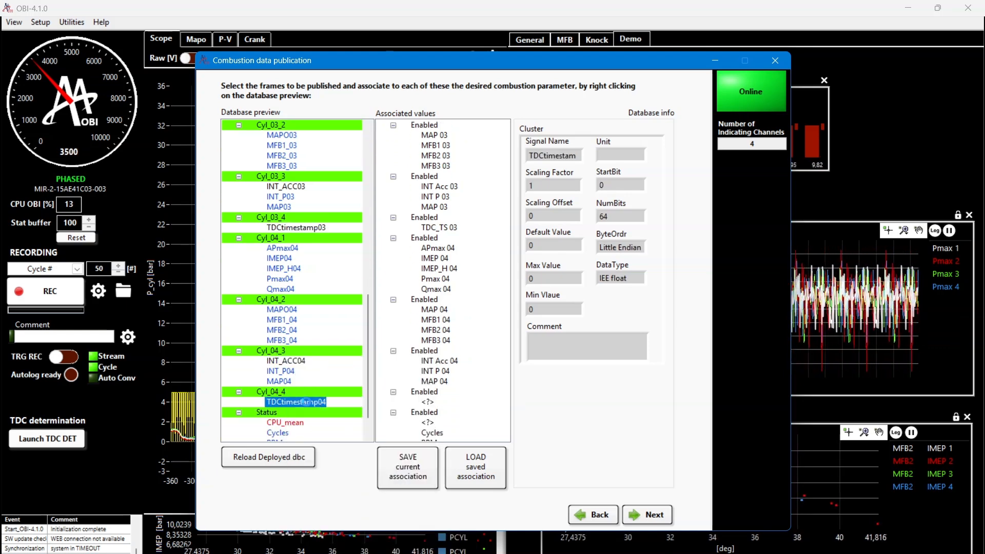
{"action": "right_click", "coordinate": [307, 402]}
{"action": "mouse_move", "coordinate": [341, 440]}
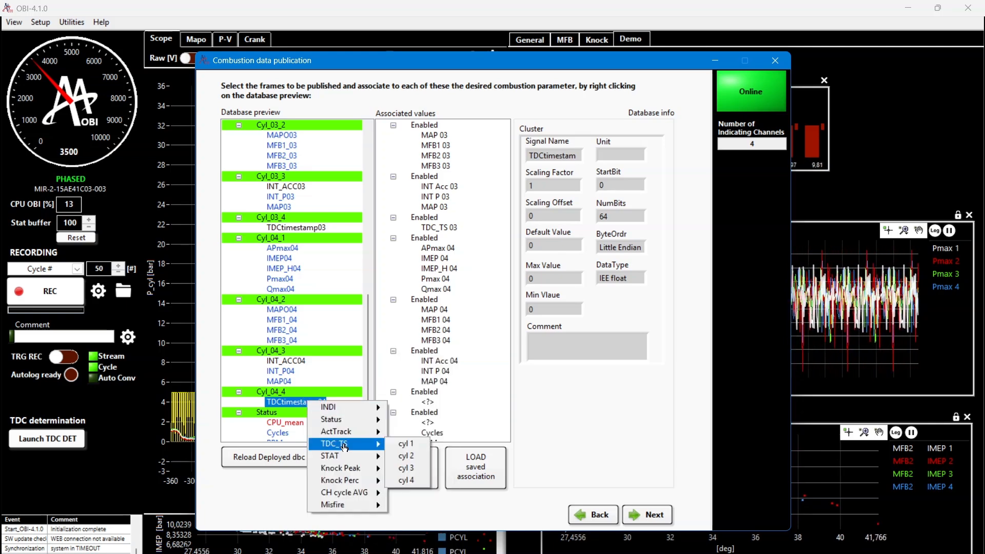
{"action": "left_click", "coordinate": [404, 482]}
Associate the CPU_mean signal in the Status frame with the Status parameter CPUmean
{"action": "left_click", "coordinate": [289, 423]}
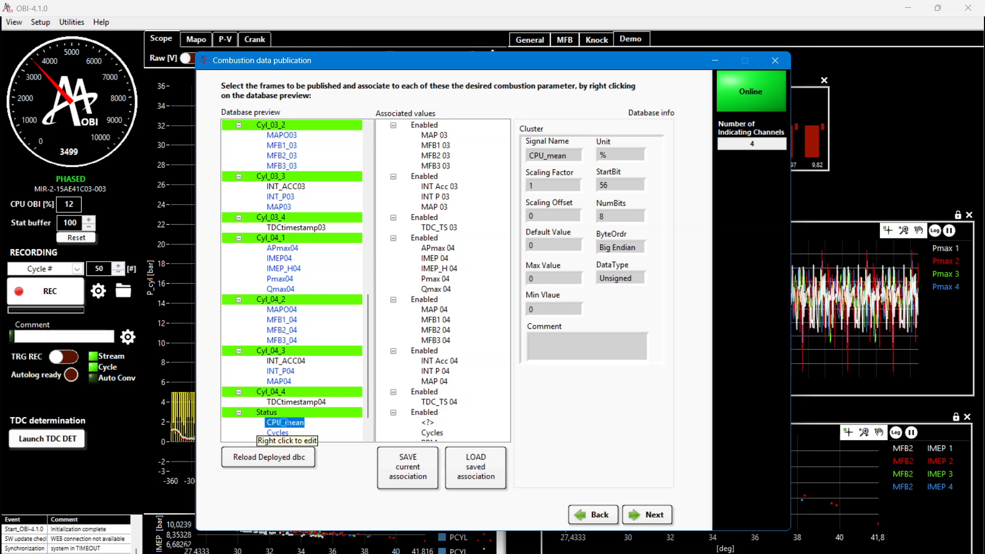
{"action": "right_click", "coordinate": [283, 422]}
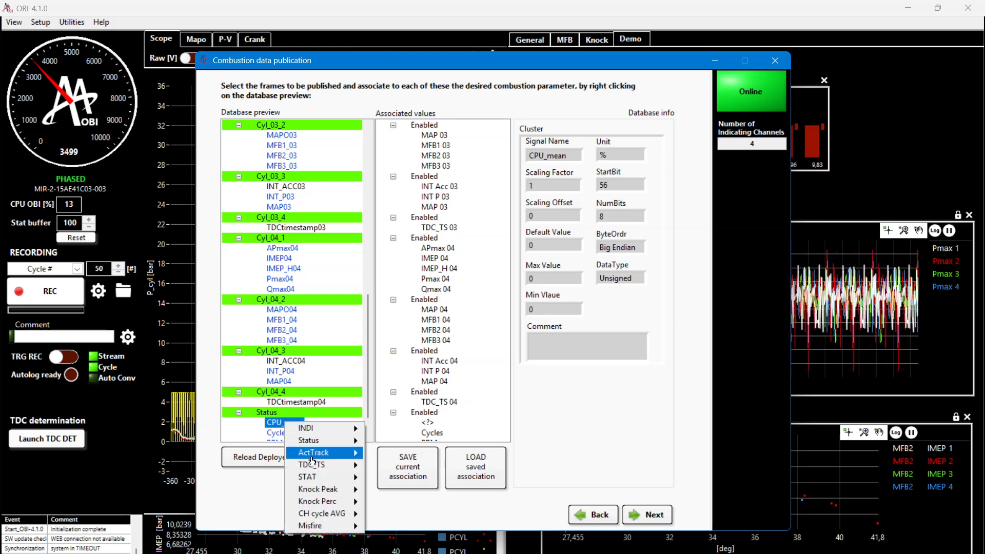
{"action": "mouse_move", "coordinate": [323, 480]}
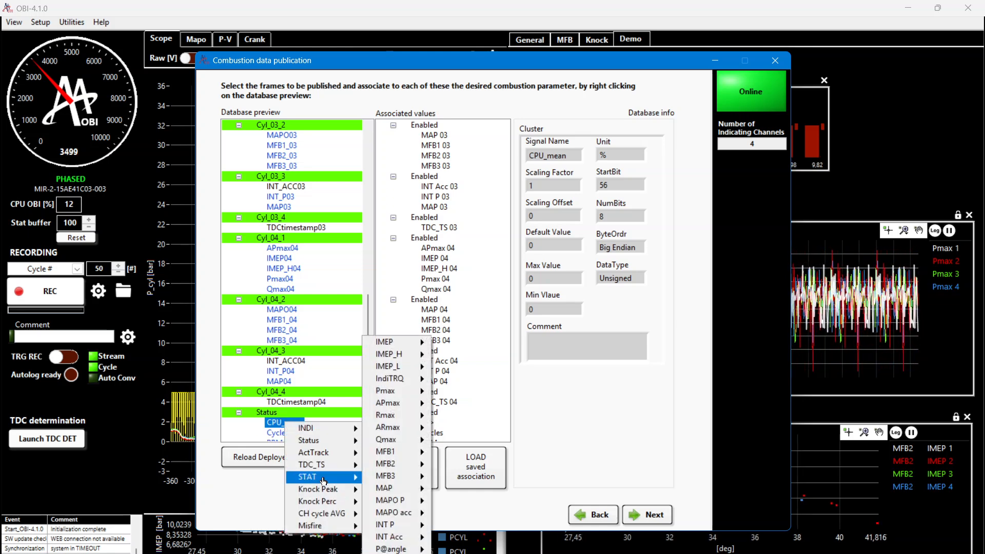
{"action": "mouse_move", "coordinate": [320, 446]}
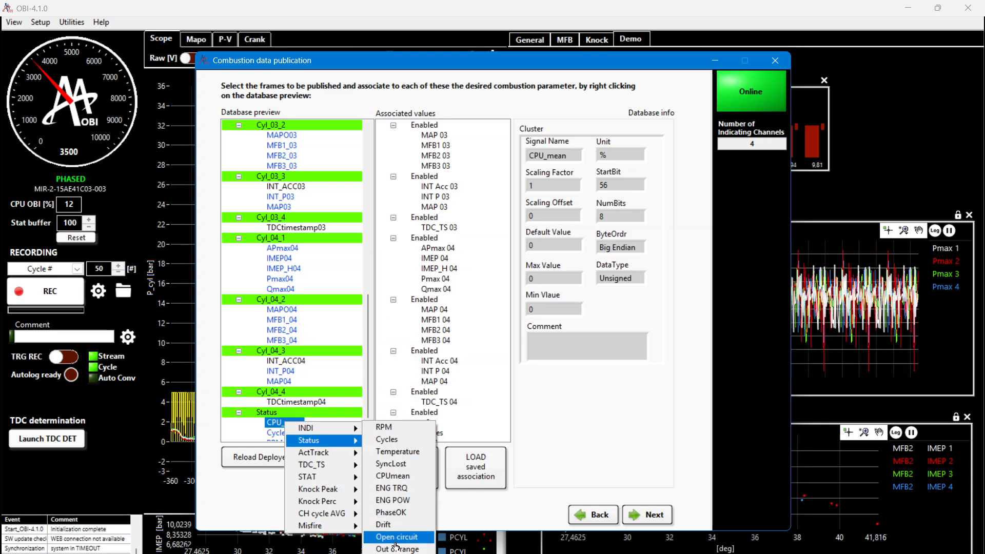
{"action": "left_click", "coordinate": [394, 476]}
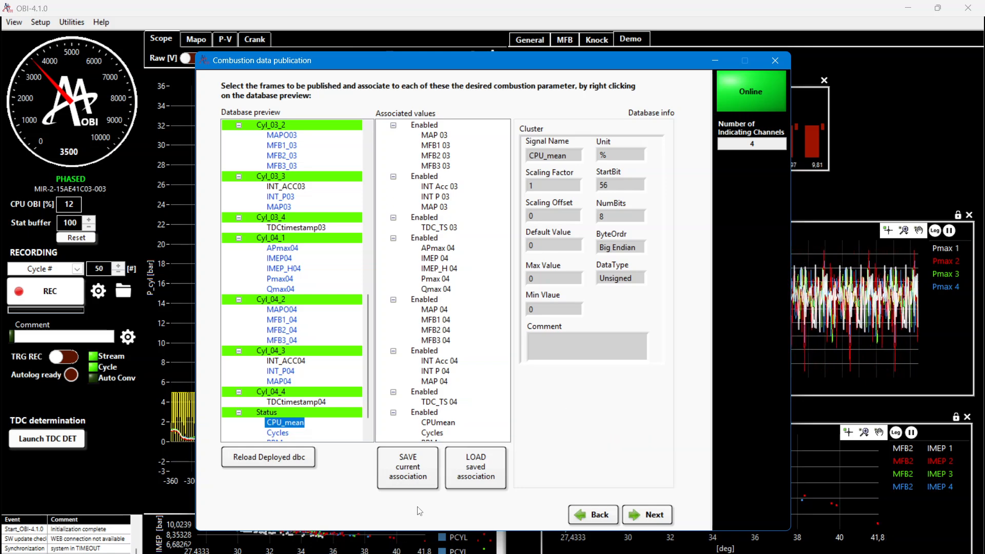
Save the current association as IndicatingALL_OBI_4Cyl_CANwrite.obi in the CAN folder
{"action": "left_click", "coordinate": [409, 468]}
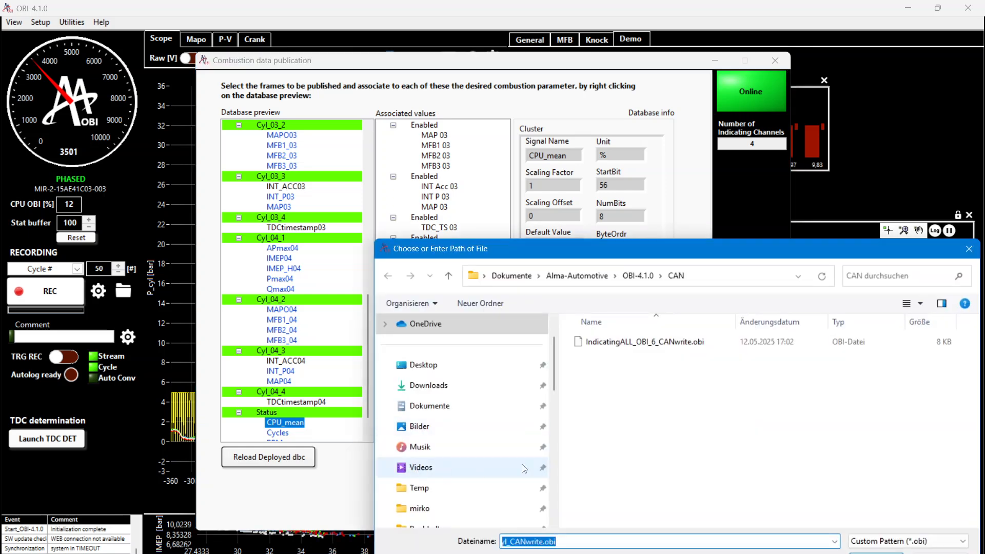
{"action": "left_click", "coordinate": [652, 541]}
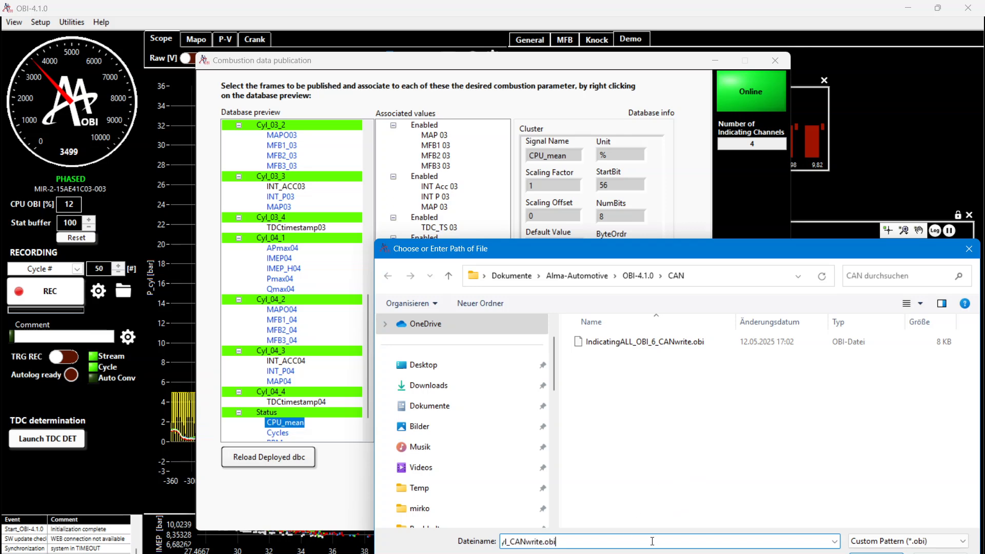
{"action": "key", "text": "Home"}
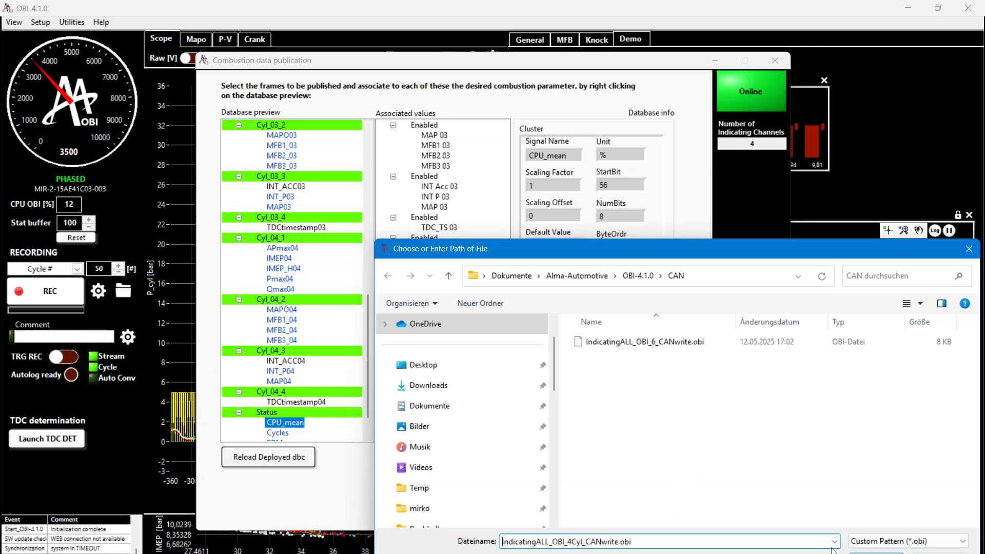
{"action": "left_click", "coordinate": [876, 553]}
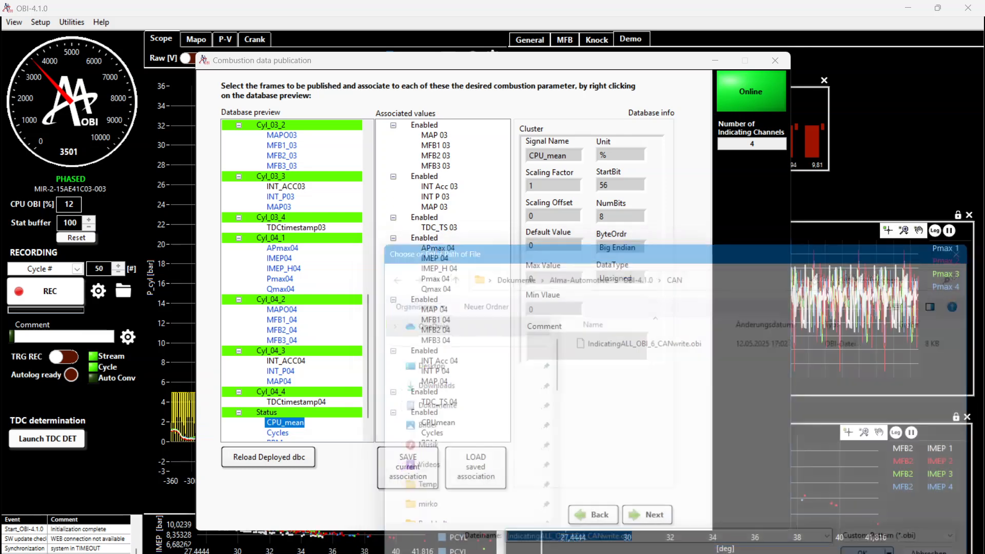
Proceed to the publication preview, try publishing once per engine cycle, and set CAN publication back to as fast as possible
{"action": "left_click", "coordinate": [654, 515]}
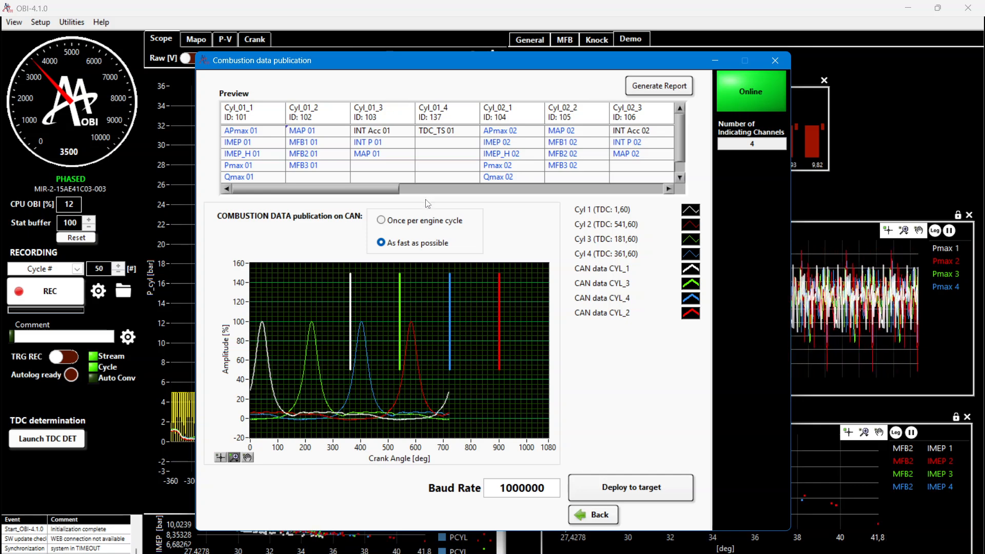
{"action": "left_click", "coordinate": [385, 223]}
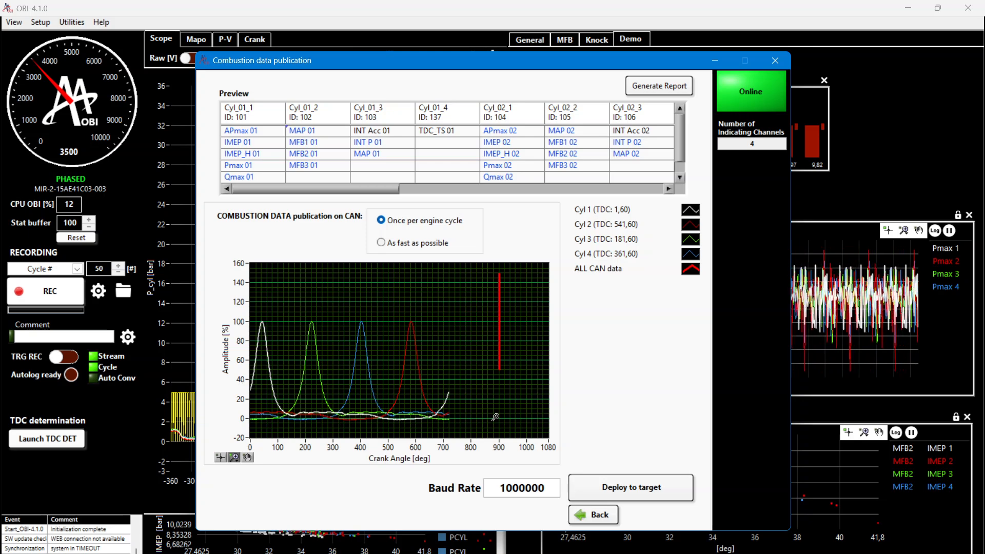
{"action": "left_click", "coordinate": [384, 244]}
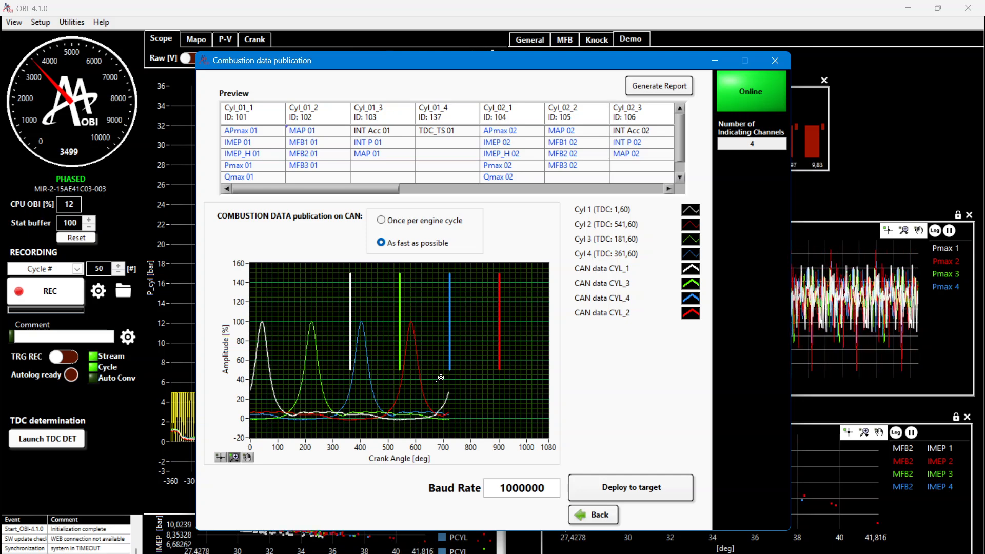
Deploy the combustion data publication configuration to the target and close the publication setup
{"action": "left_click_drag", "start_coordinate": [499, 488], "coordinate": [563, 489]}
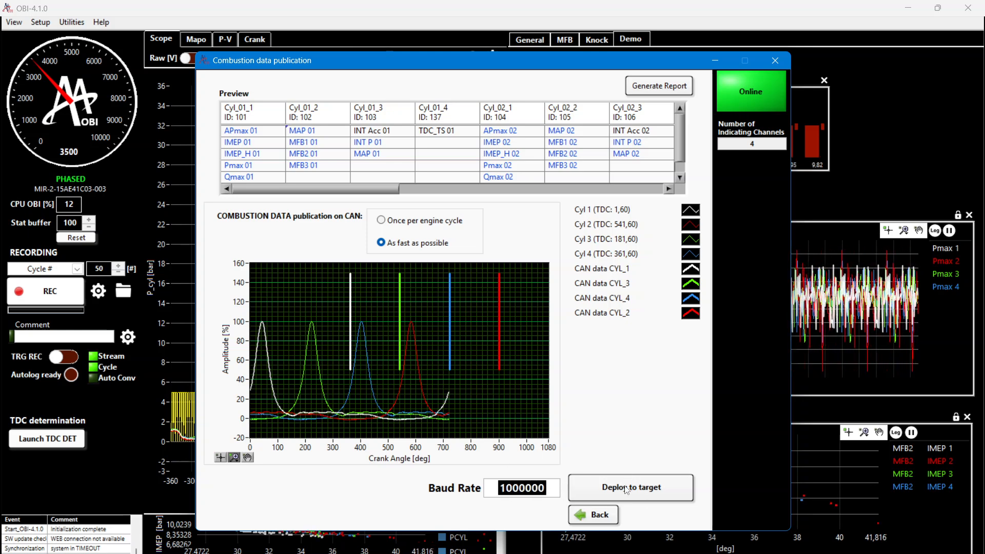
{"action": "left_click", "coordinate": [629, 488]}
{"action": "left_click", "coordinate": [498, 321]}
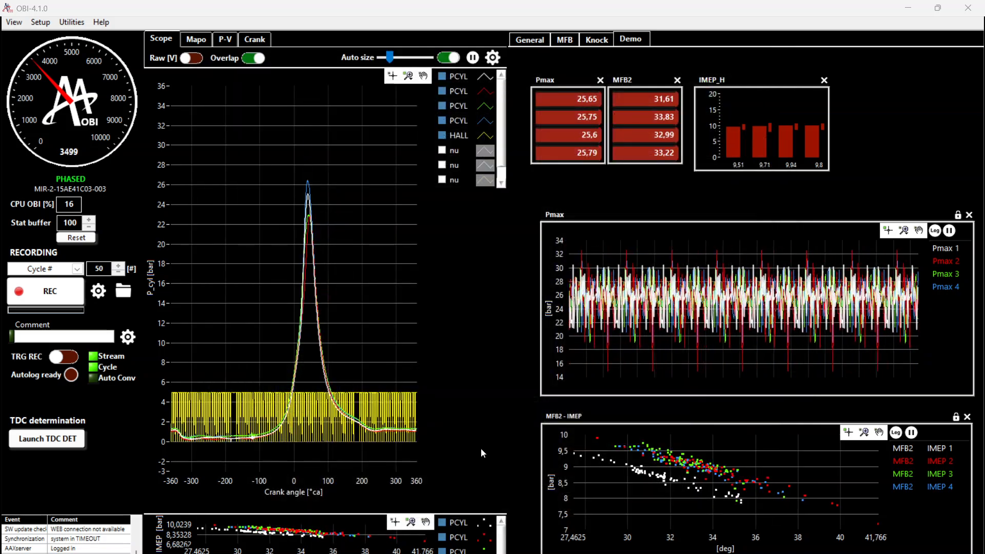